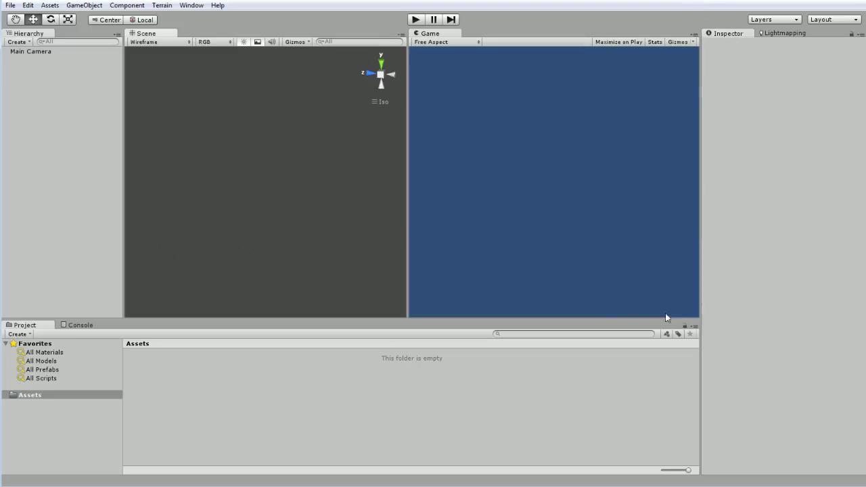
- Add a Plane to the scene and set its position to 0, 0, 0
left_click(86, 6)
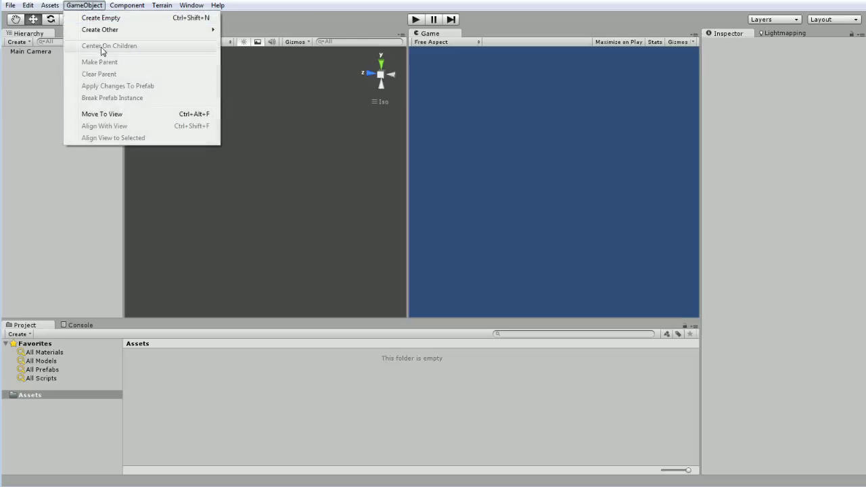
mouse_move(101, 30)
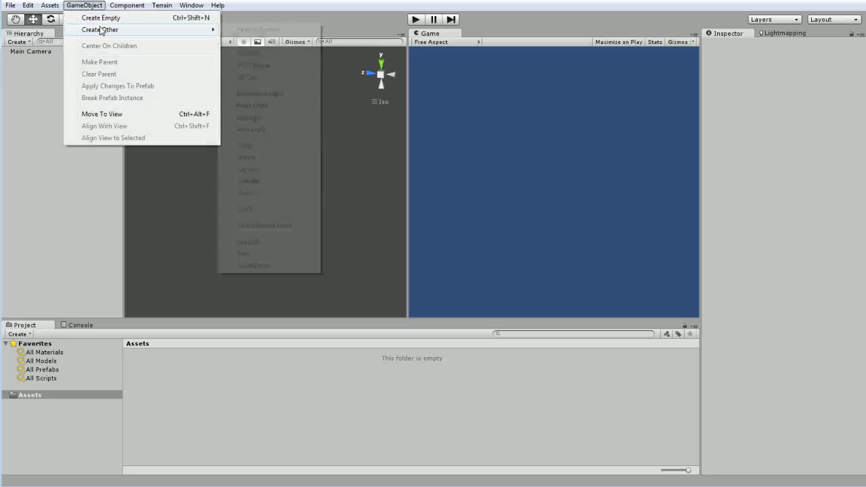
left_click(255, 193)
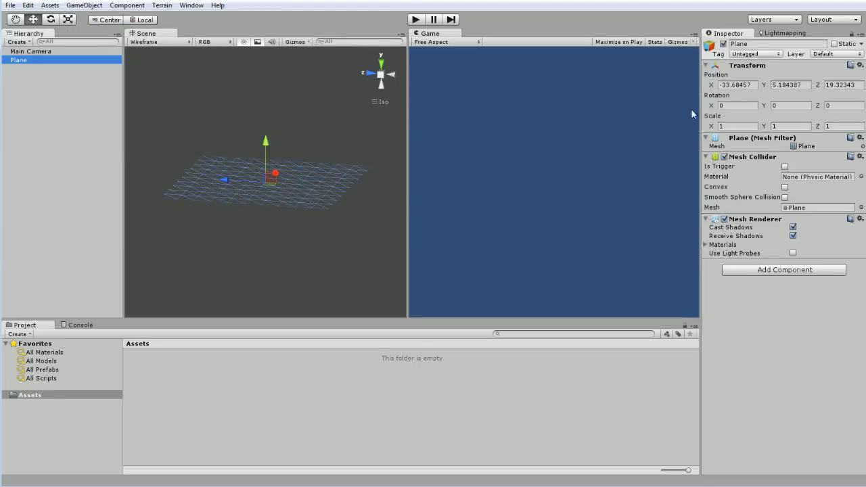
left_click(734, 85)
type("0")
key("Tab")
type("0")
key("Tab")
type("0")
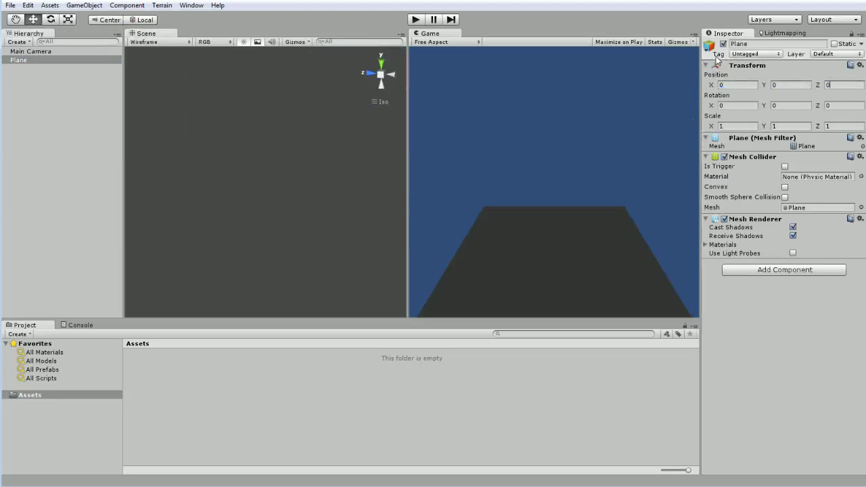
- Scale the plane to 5 on X and 5 on Z
left_click(739, 126)
type("5")
key("Tab")
key("Tab")
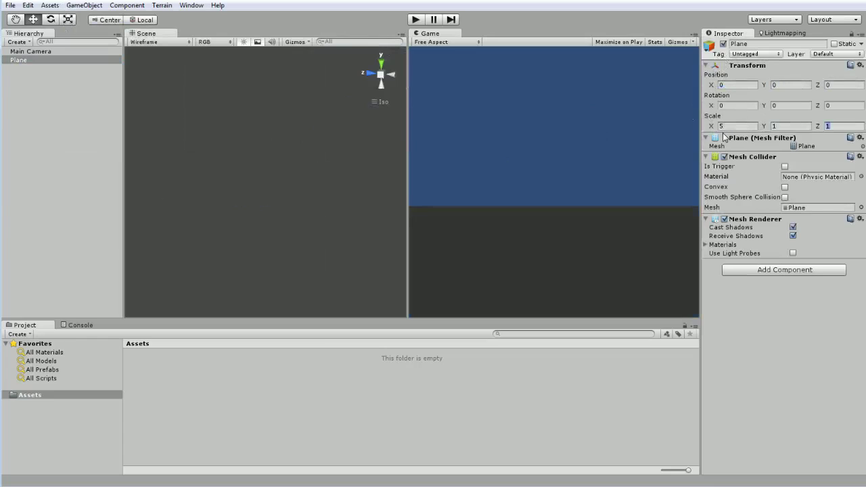
type("5")
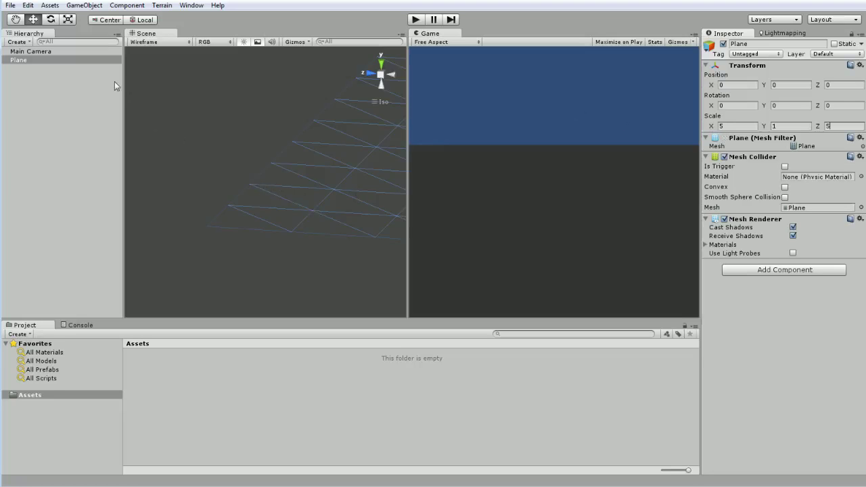
- Switch the scene draw mode from wireframe to Textured and zoom out
left_click(154, 42)
left_click(160, 54)
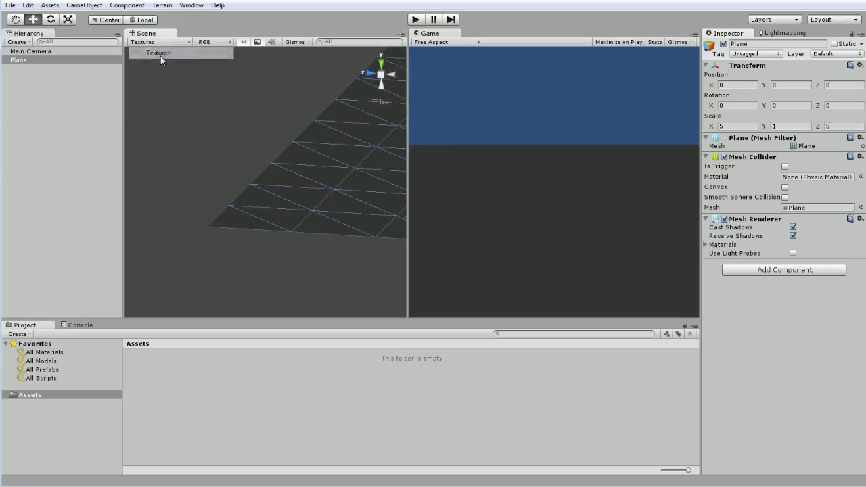
key("q")
scroll(355, 168, "down", 5)
- Add a Directional Light to the scene
key("w")
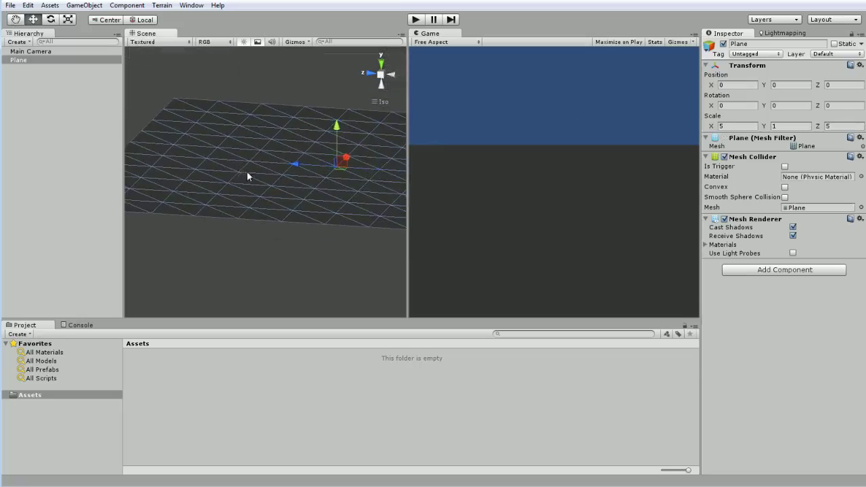
left_click(84, 5)
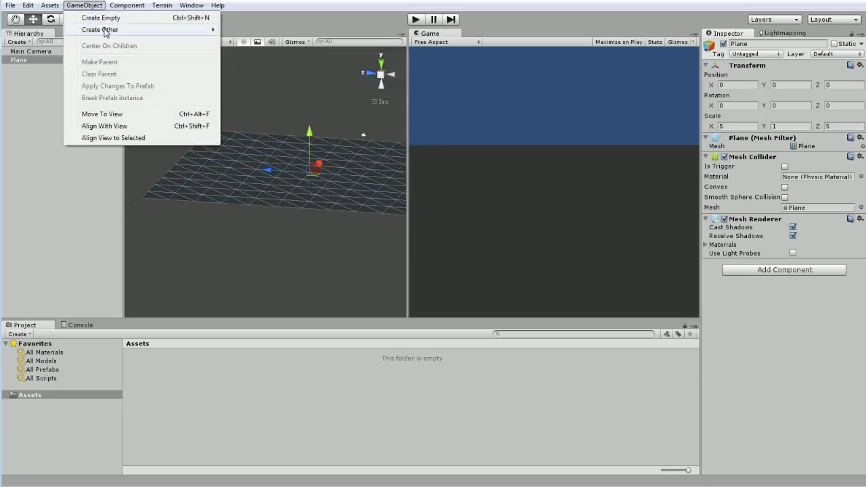
mouse_move(106, 31)
left_click(271, 93)
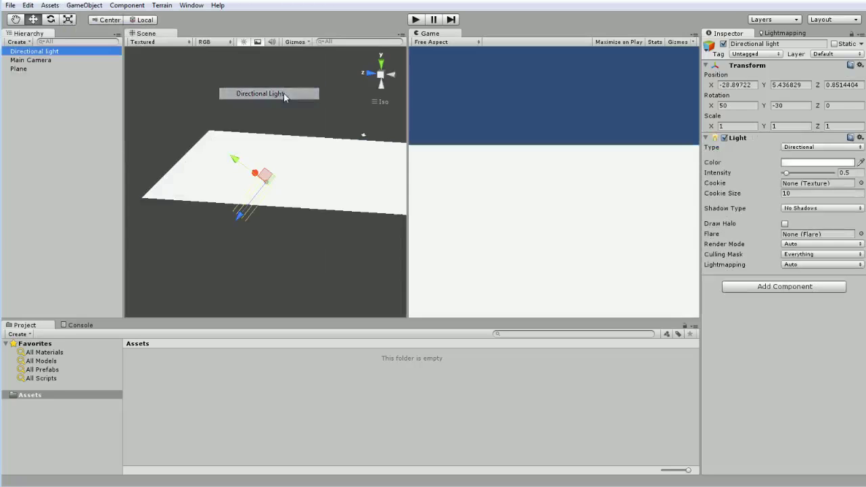
- Select the Main Camera and raise it in global space to about Y 14
key("q")
left_click_drag(333, 157, 270, 122, "alt")
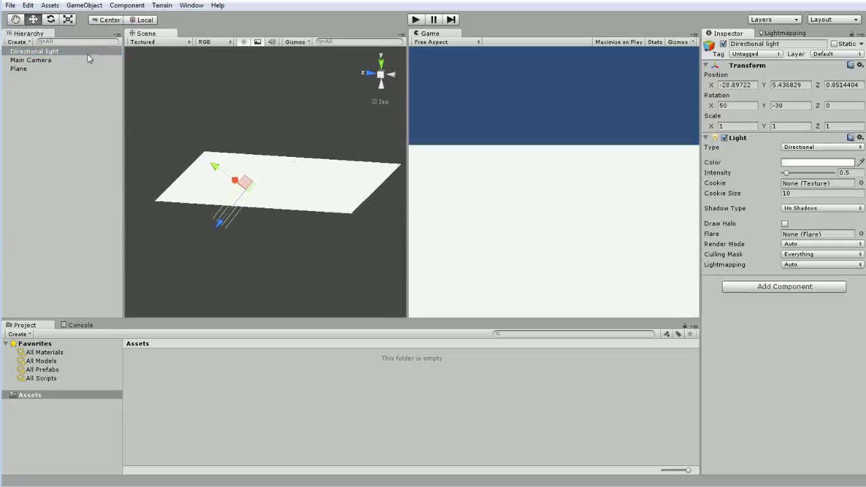
left_click(73, 61)
double_click(73, 61)
left_click_drag(318, 223, 332, 198, "alt")
left_click(145, 20)
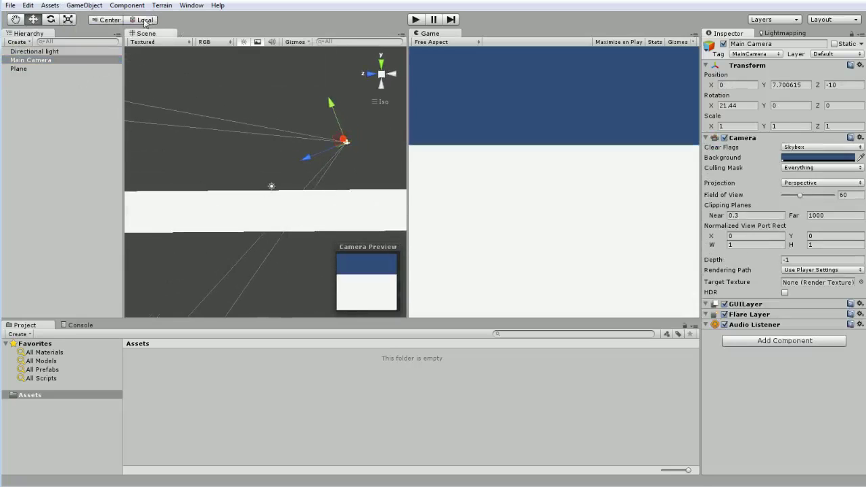
left_click_drag(346, 100, 350, 43)
- Tilt the Main Camera down about 43° toward the plane, checking from the Left view
key("e")
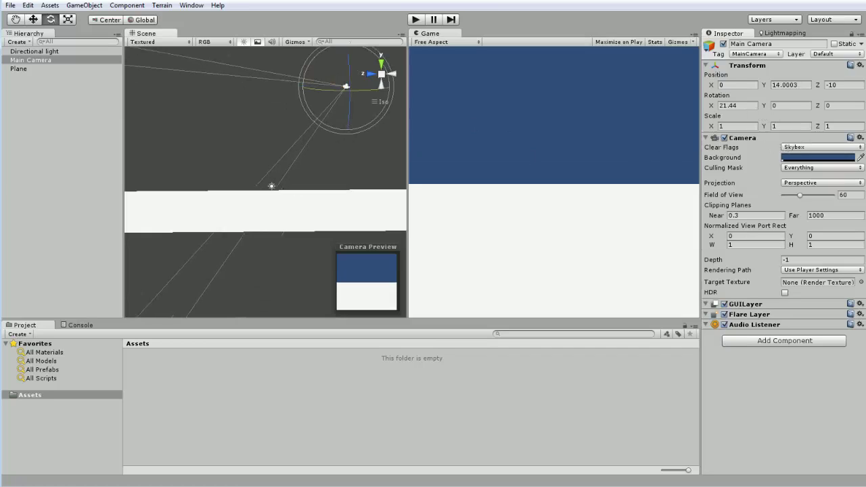
left_click(712, 104)
type("0")
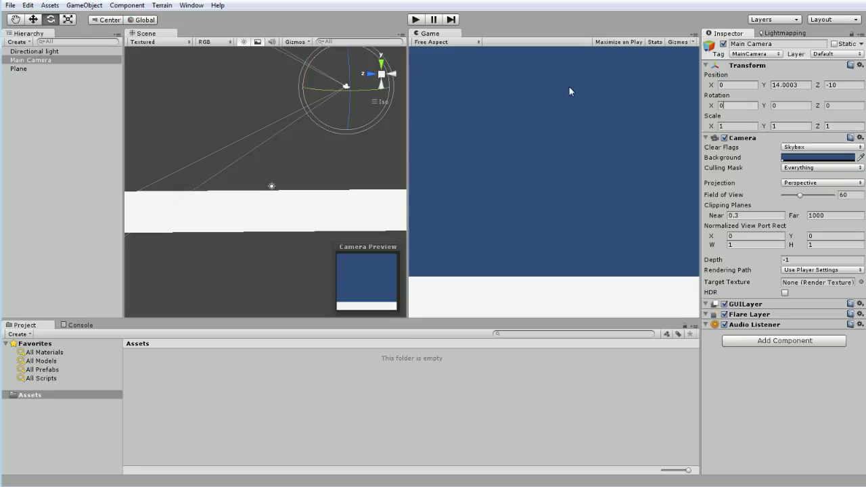
left_click_drag(311, 129, 206, 118, "alt")
left_click(371, 73)
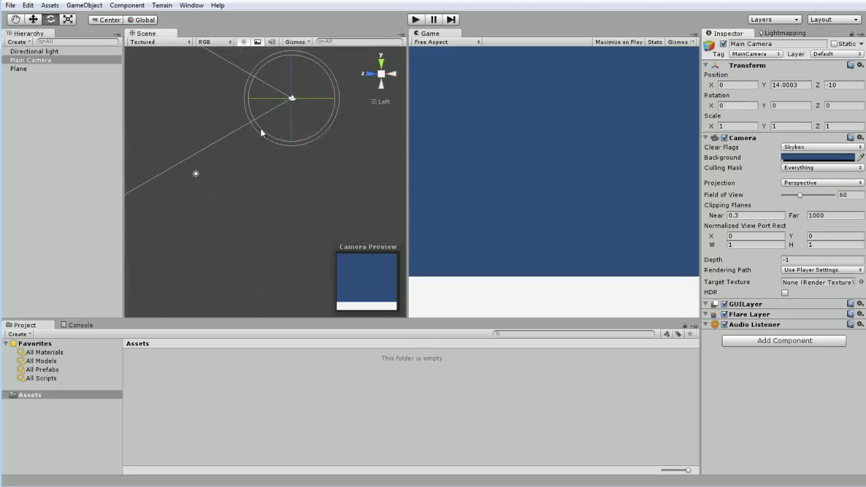
left_click_drag(261, 129, 254, 207)
scroll(314, 159, "down", 3)
middle_click_drag(227, 158, 224, 158)
left_click_drag(223, 157, 202, 125, "alt")
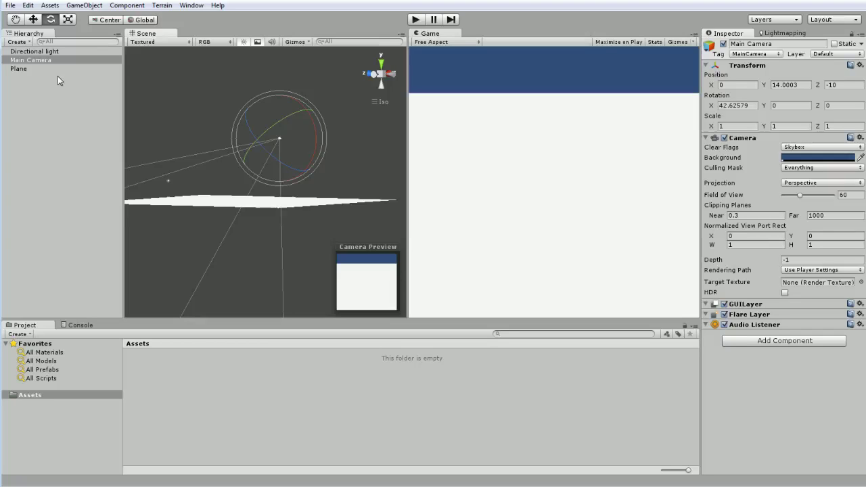
- Rename the Plane object to 'Ground' and view it from above
left_click(52, 70)
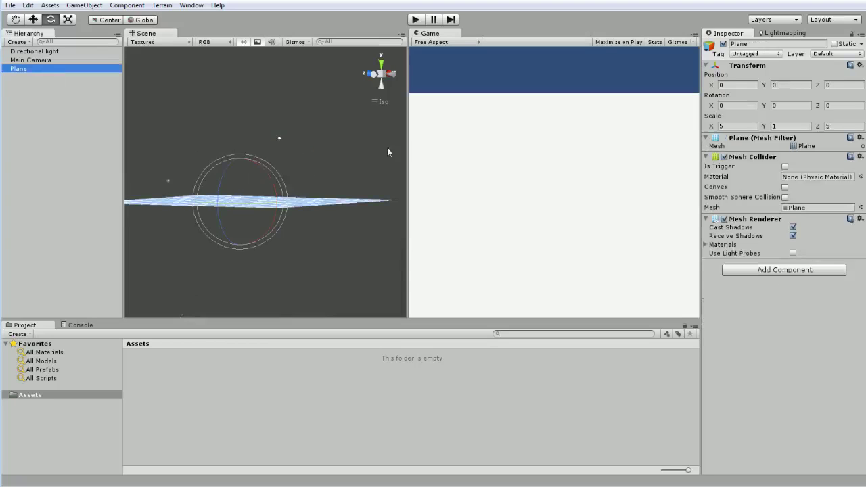
left_click(739, 44)
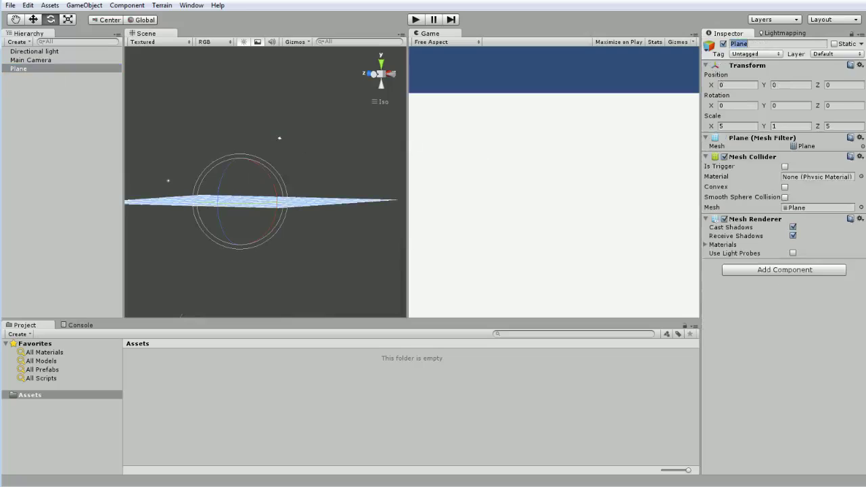
type("Ground")
key("Return")
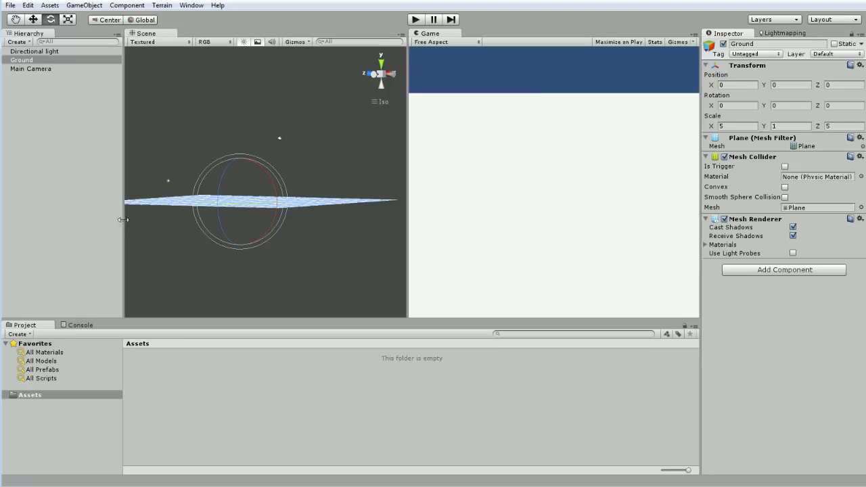
right_click(155, 370)
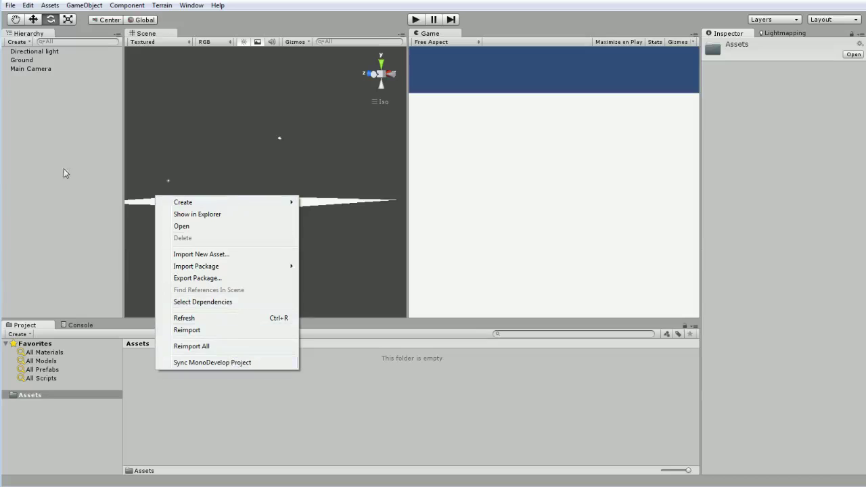
left_click(58, 138)
left_click(35, 60)
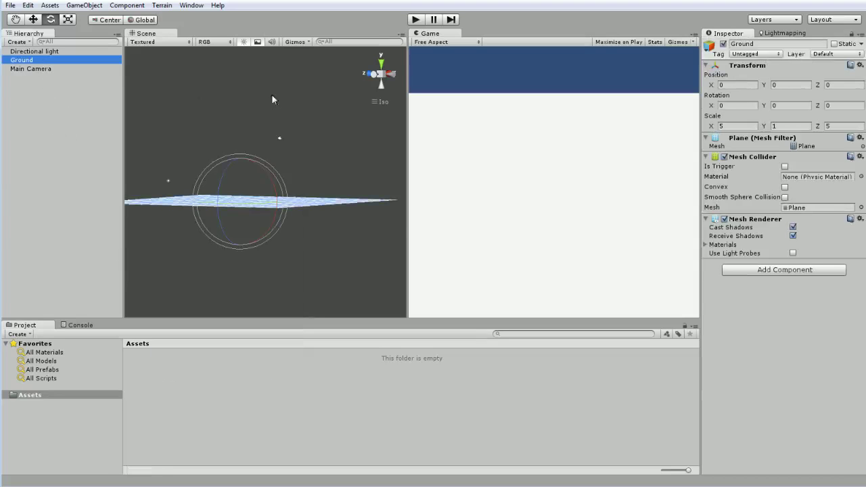
middle_click_drag(217, 124, 247, 151)
mouse_move(247, 150)
left_mouse_down("alt")
mouse_move(270, 187)
mouse_move(310, 185)
mouse_move(233, 179)
mouse_move(202, 155)
mouse_move(233, 160)
left_mouse_up("alt")
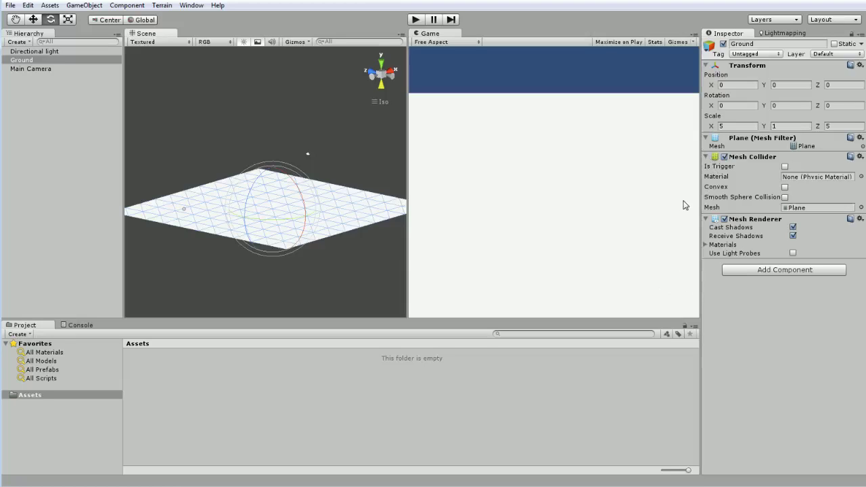
- Orbit and pan the scene view to look down on the 5x5 Ground plane
left_click(860, 65)
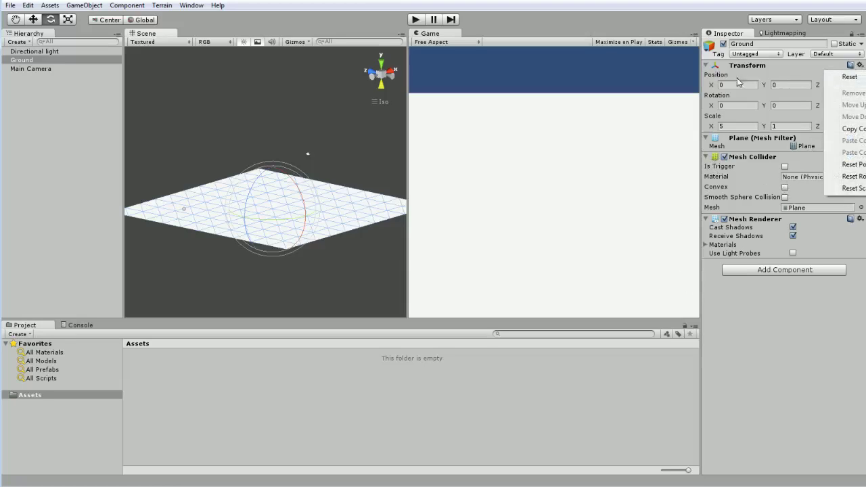
left_click(785, 369)
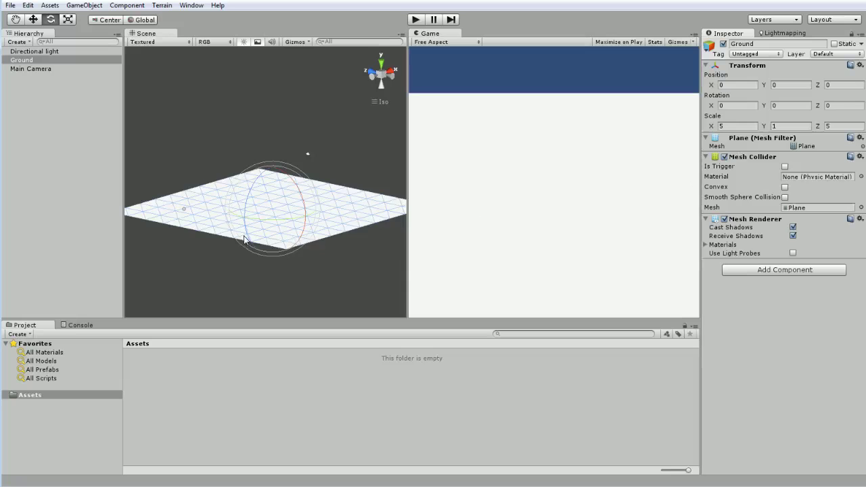
left_click_drag(247, 238, 264, 231, "alt")
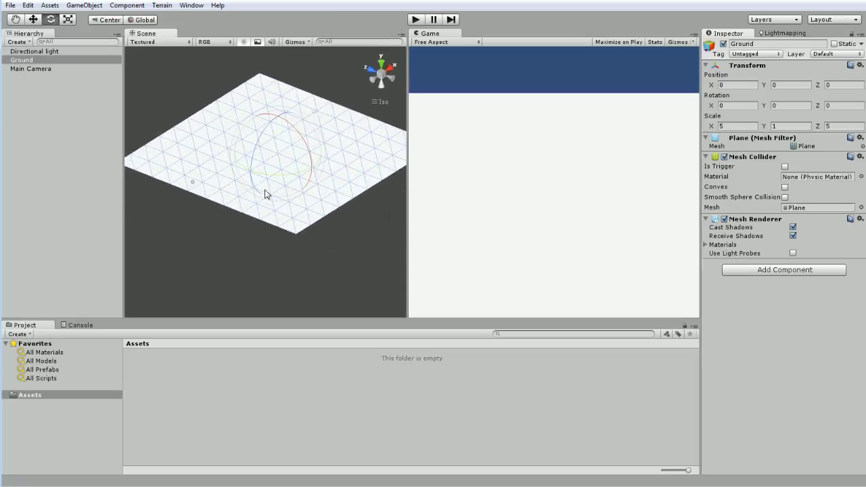
left_click_drag(267, 194, 263, 260, "alt")
middle_click_drag(262, 260, 249, 282)
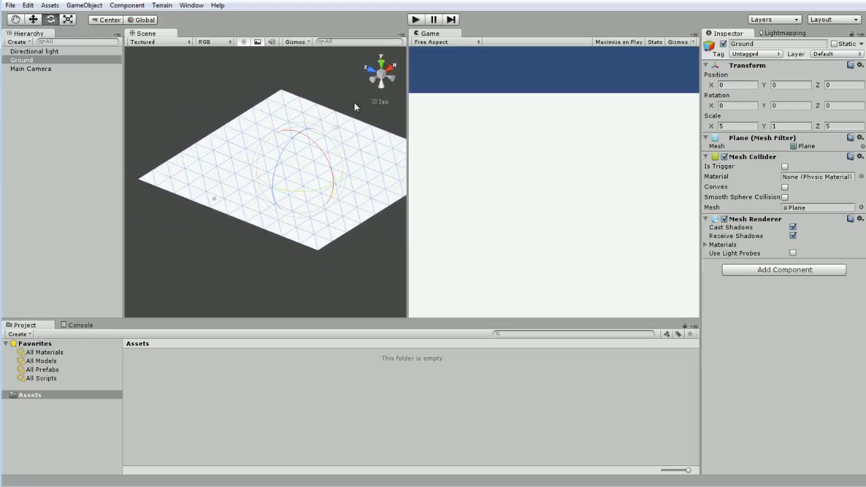
key("shift+space")
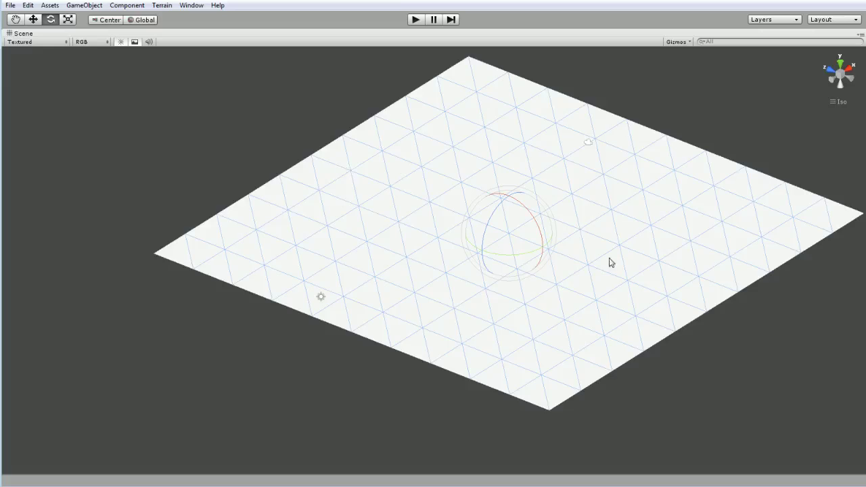
middle_click_drag(522, 276, 462, 258)
left_click_drag(463, 257, 457, 300, "alt")
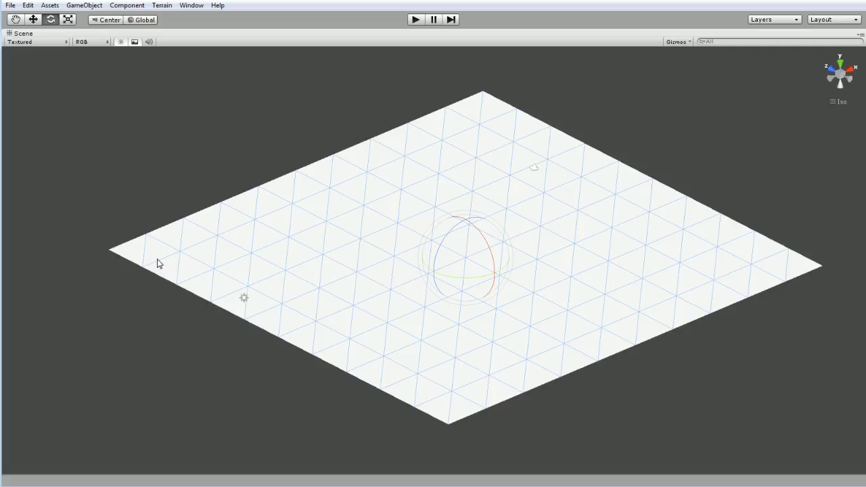
left_click_drag(232, 263, 406, 309, "alt")
scroll(406, 310, "up", 3)
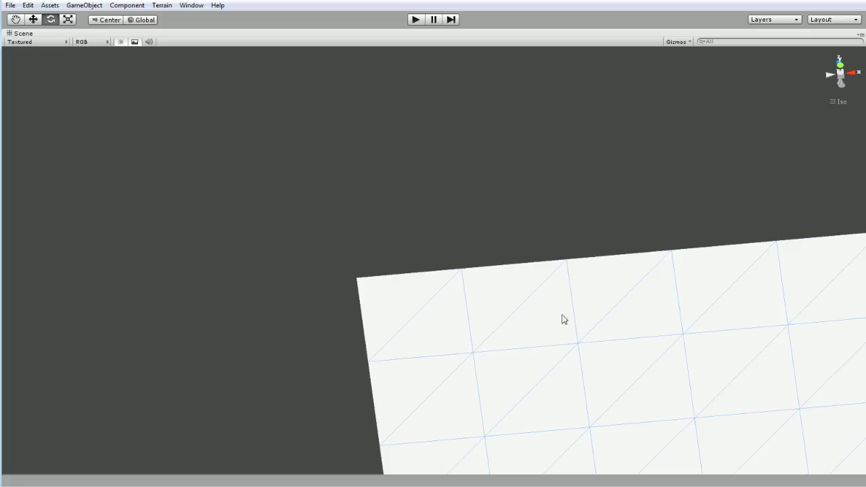
scroll(532, 362, "down", 1)
middle_click_drag(534, 356, 475, 287)
left_click_drag(475, 287, 353, 367, "alt")
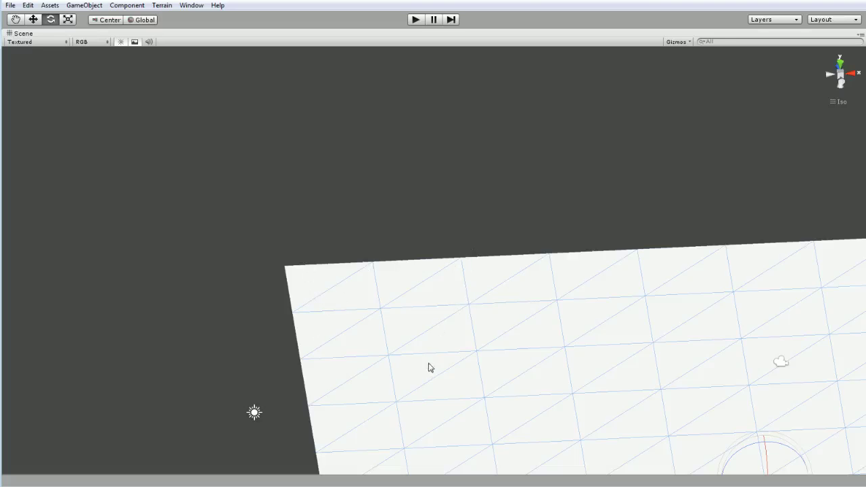
middle_click_drag(427, 366, 426, 311)
- Add a Cube to the scene and frame it in the view
left_click(81, 6)
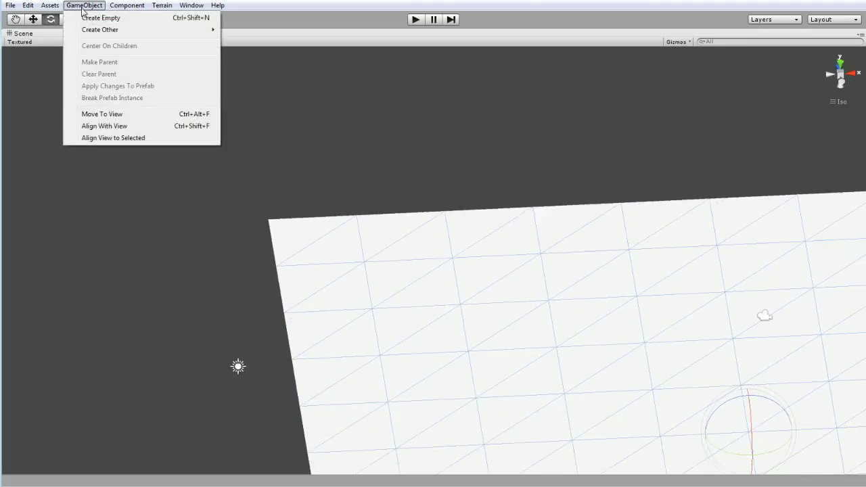
mouse_move(135, 29)
left_click(272, 147)
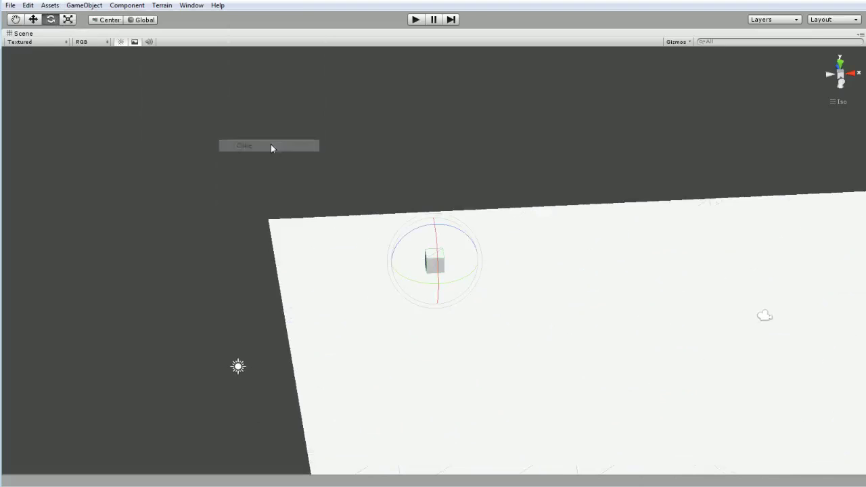
key("f")
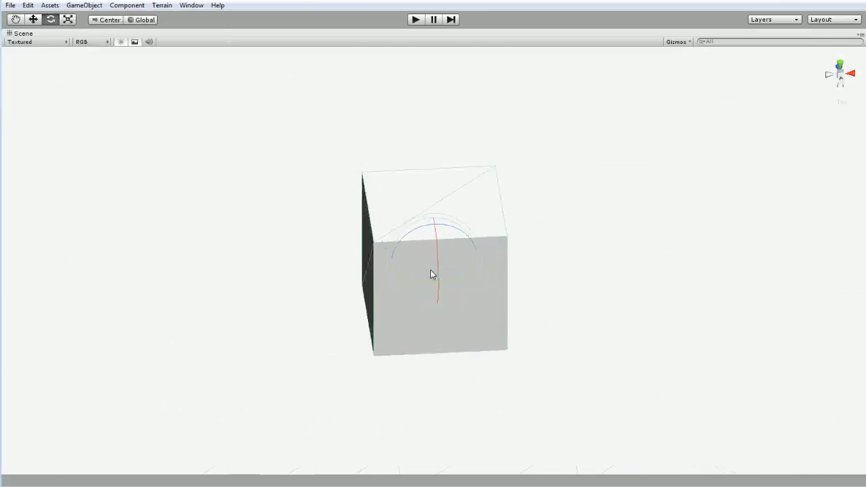
left_click_drag(441, 262, 447, 171, "alt")
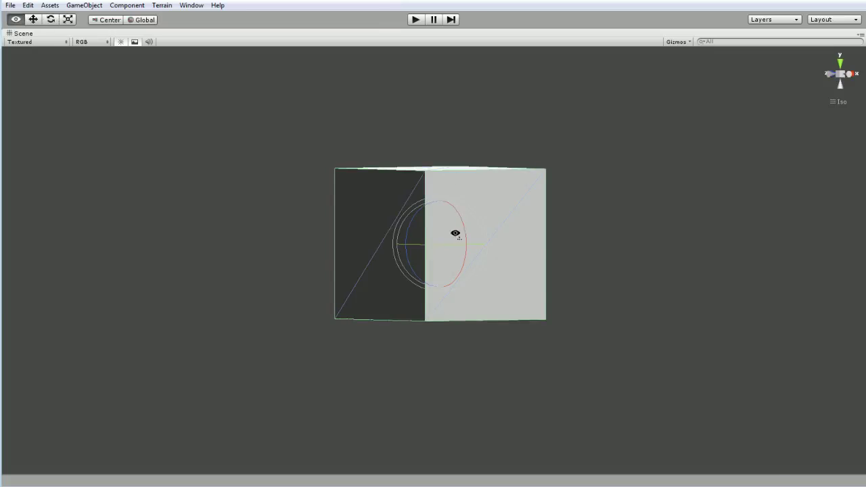
- Inspect the cube in Wireframe mode, then return the scene to Textured shading
left_click(58, 43)
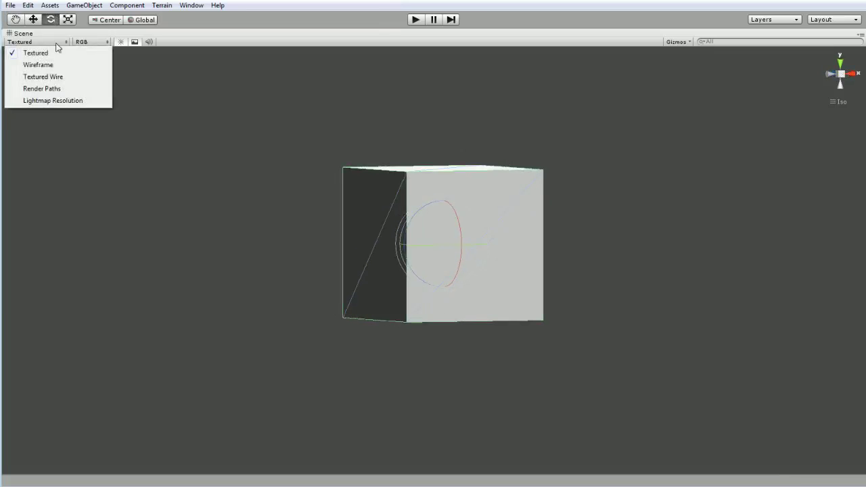
left_click(55, 65)
left_click_drag(481, 260, 382, 156, "alt")
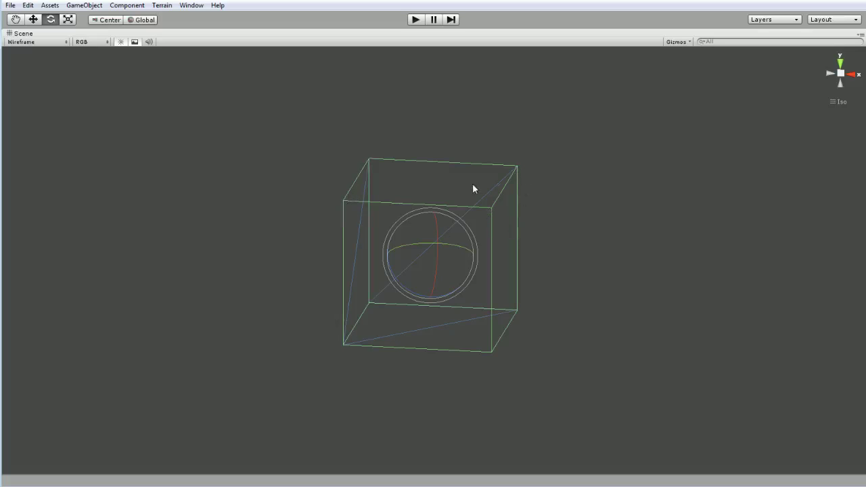
left_click_drag(358, 168, 410, 313, "alt")
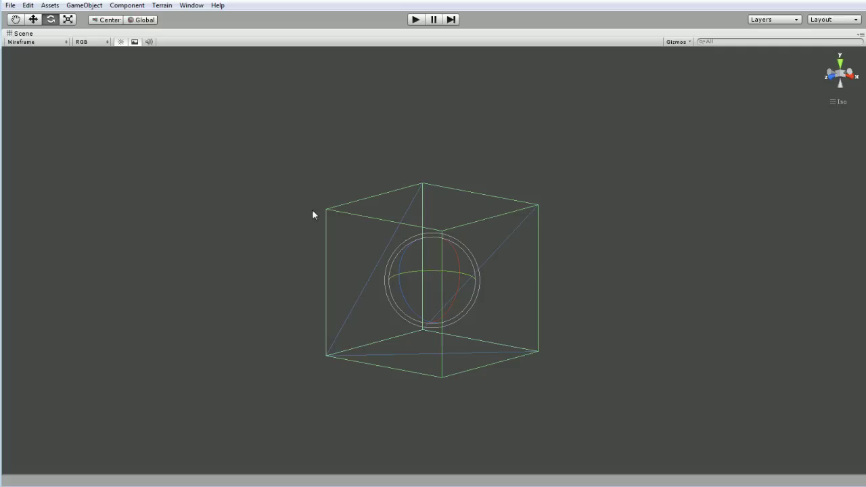
left_click(53, 42)
left_click(60, 54)
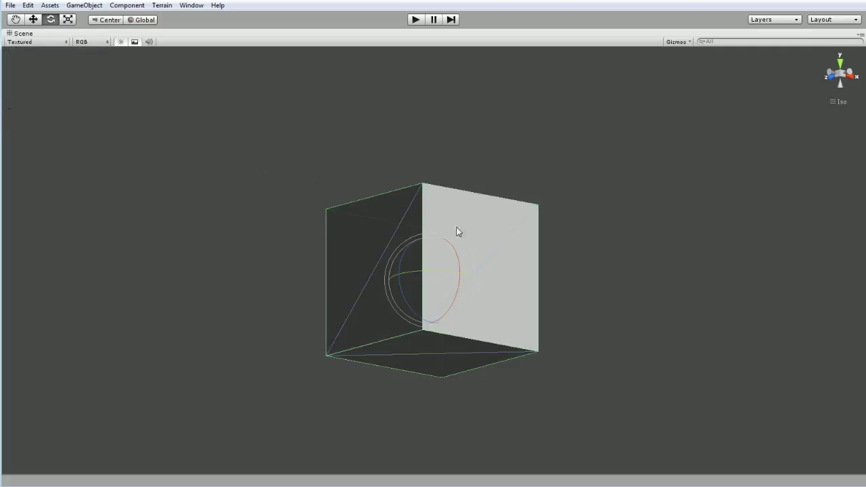
left_click_drag(457, 232, 227, 147, "alt")
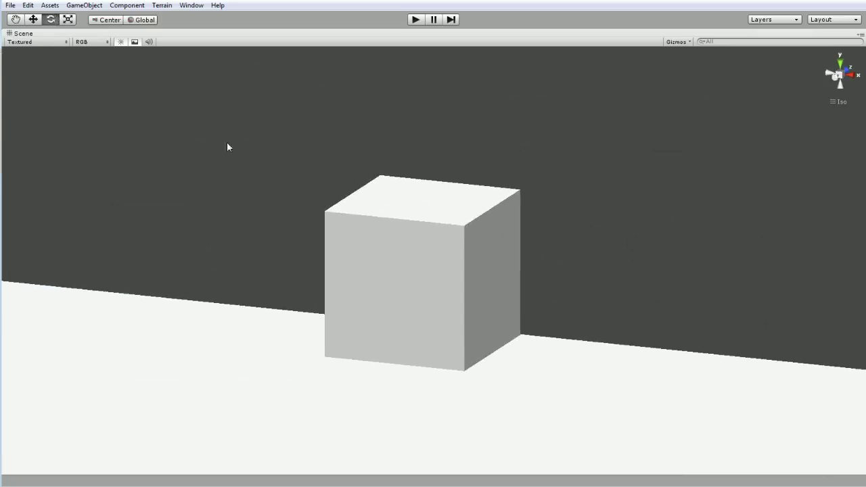
- Add a Sphere and move it along X out of the cube to sit beside it
left_click(71, 7)
mouse_move(128, 31)
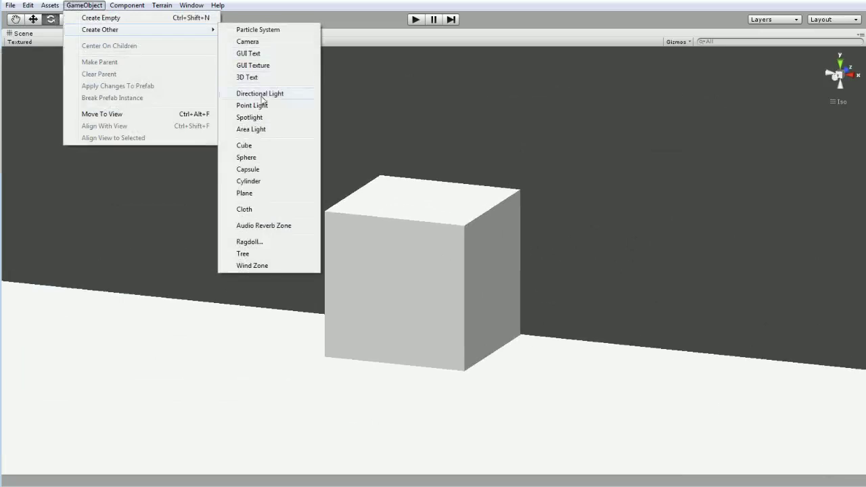
left_click(267, 159)
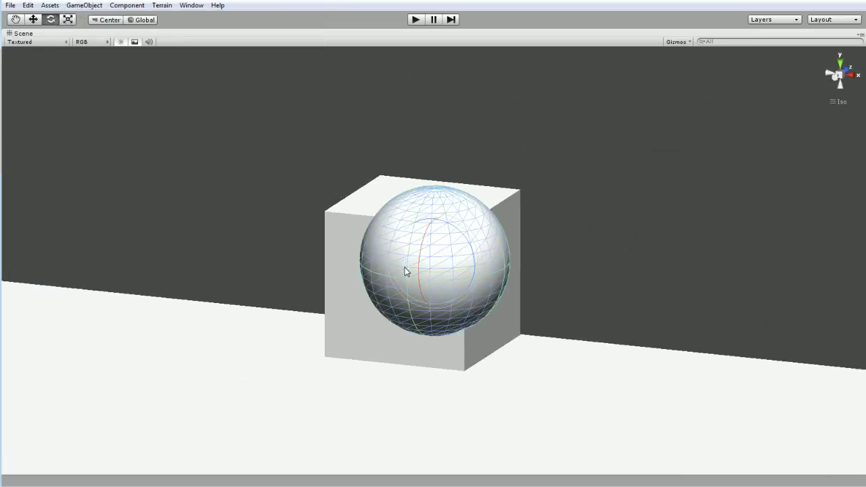
key("w")
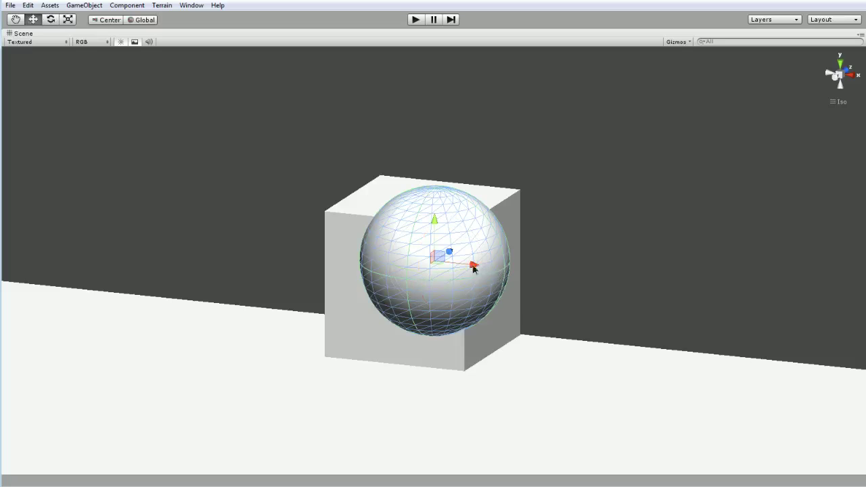
left_click_drag(474, 268, 657, 278)
key("f")
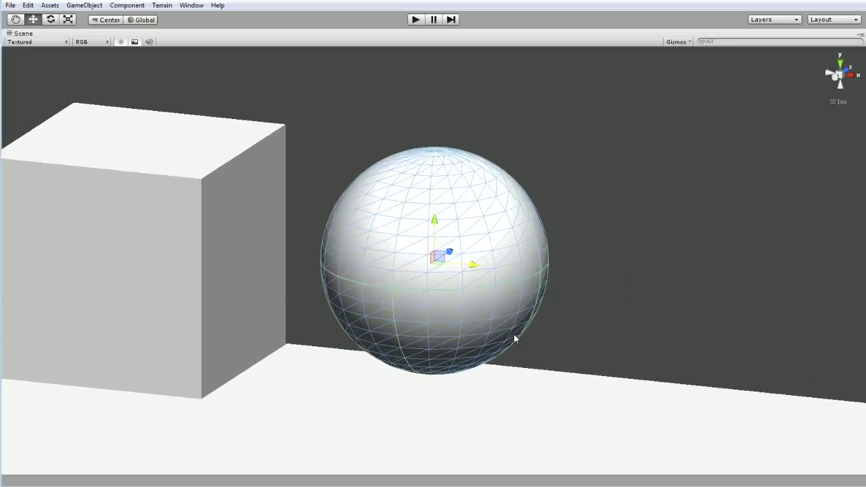
left_click_drag(513, 333, 483, 315, "alt")
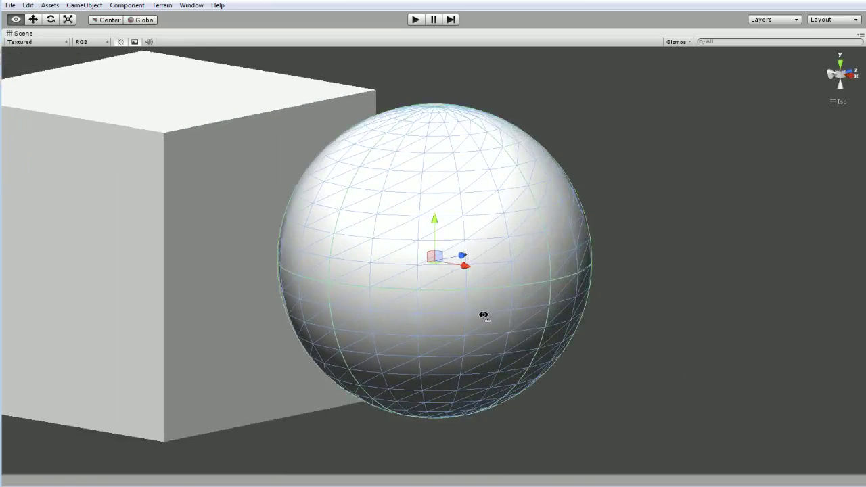
scroll(483, 315, "down", 5)
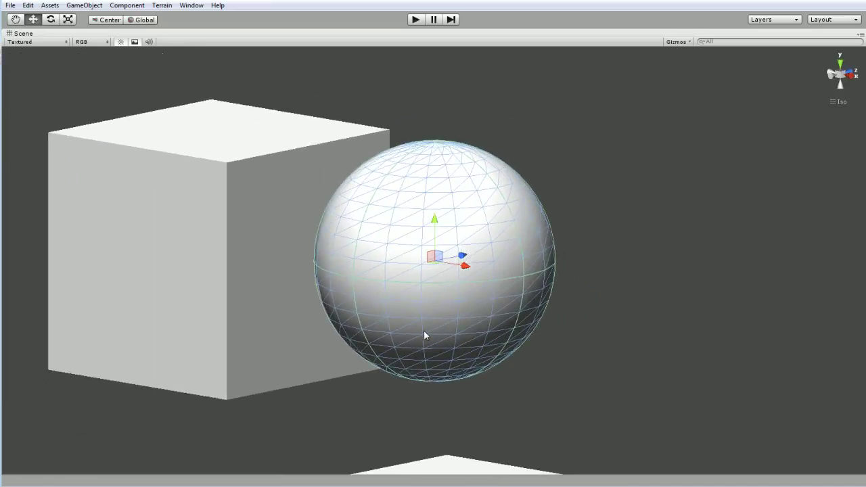
scroll(424, 335, "down", 4)
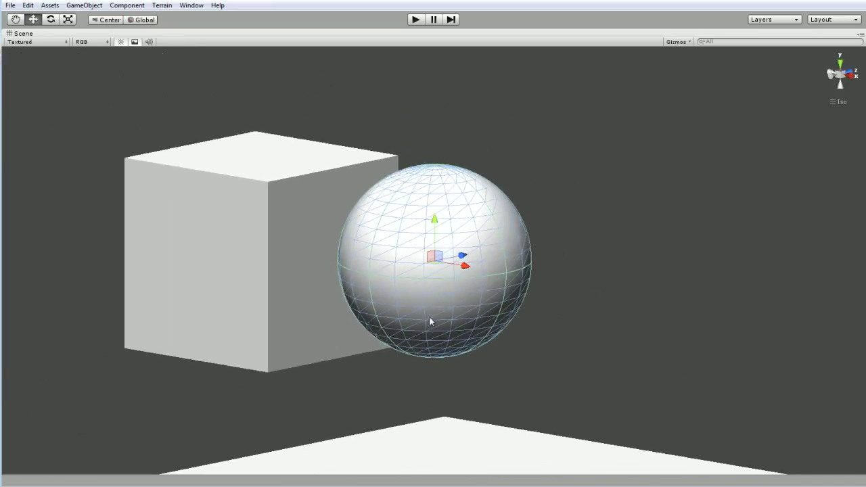
- Restore the full editor layout and delete the Sphere and the Cube
key("shift+space")
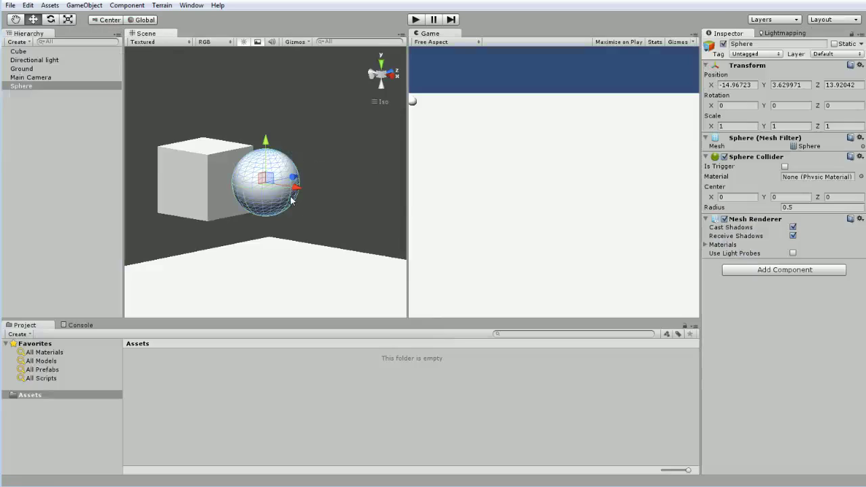
key("Delete")
left_click(243, 188)
key("Delete")
- Select Ground and zoom out until the plane appears small and flat
left_click(273, 268)
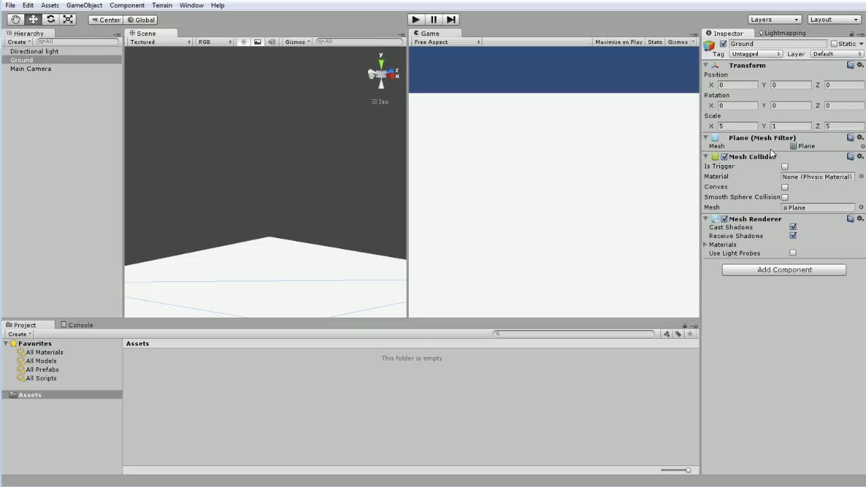
middle_click_drag(355, 186, 284, 176)
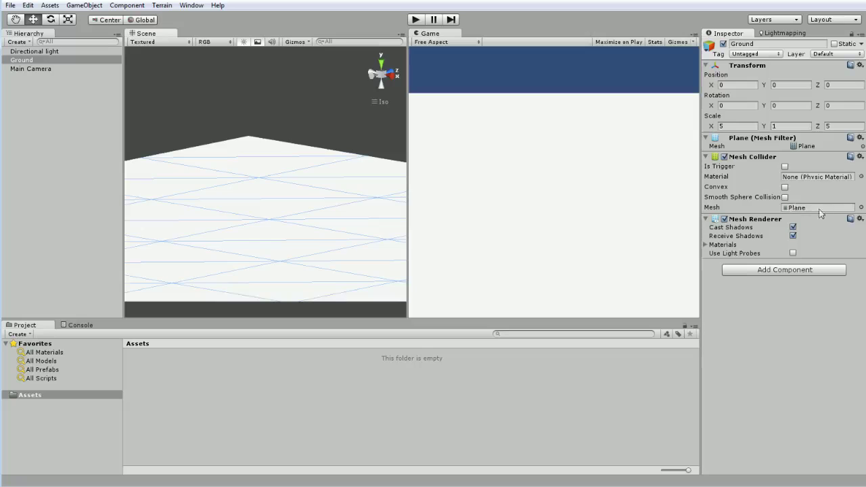
middle_click_drag(315, 164, 322, 151)
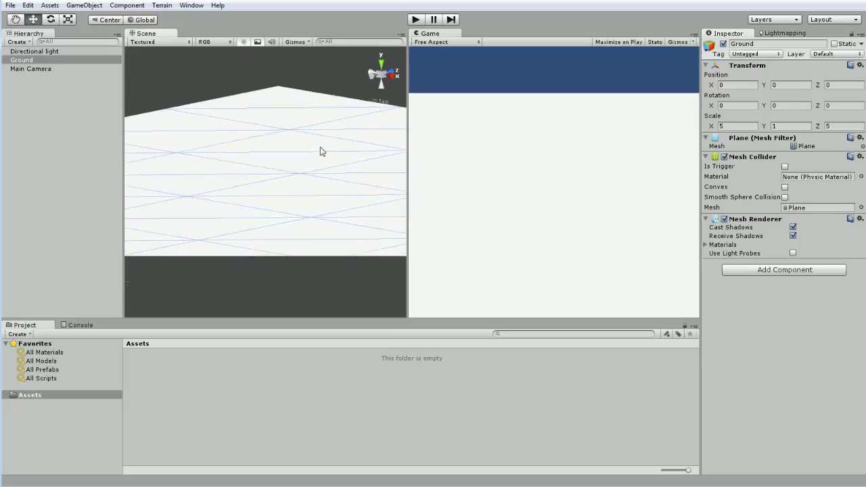
left_click_drag(321, 152, 298, 178, "alt")
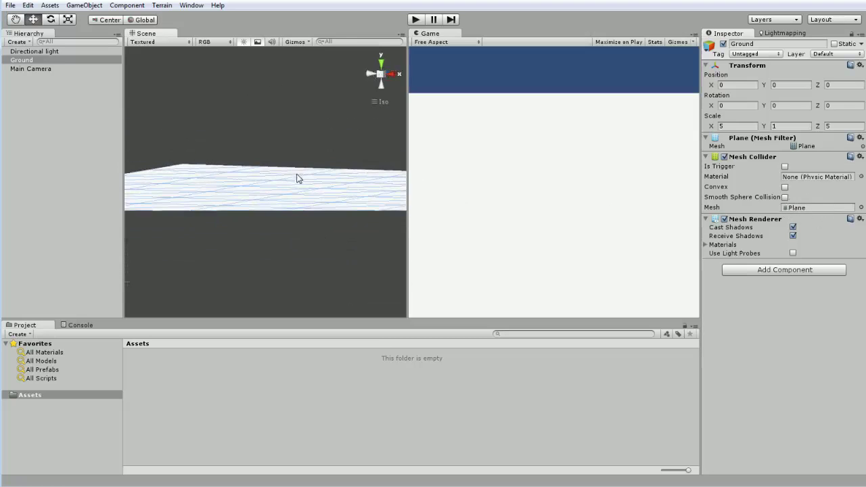
scroll(242, 181, "down", 5)
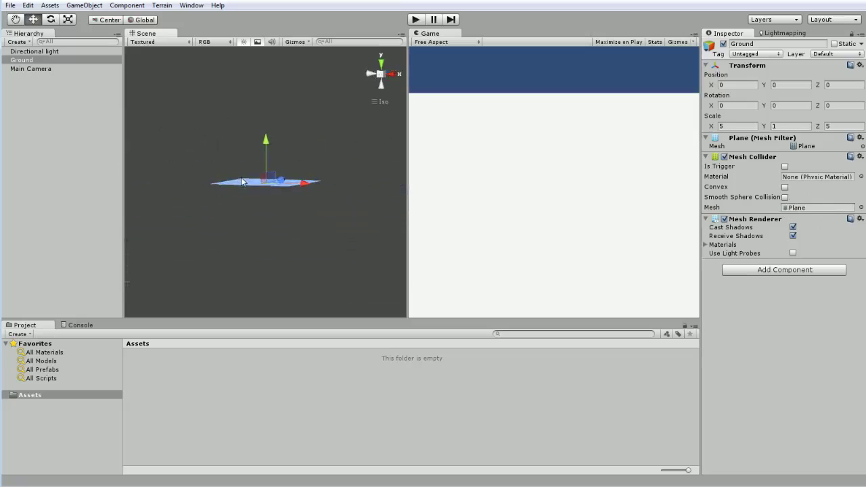
left_click(84, 5)
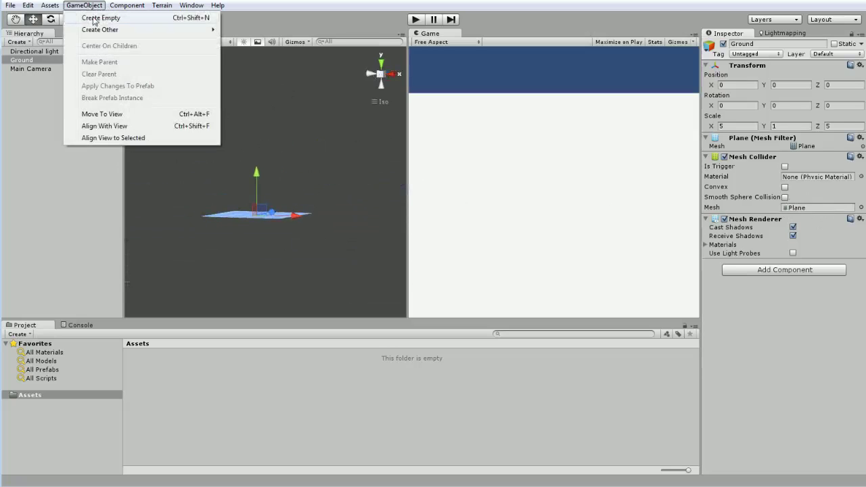
mouse_move(107, 33)
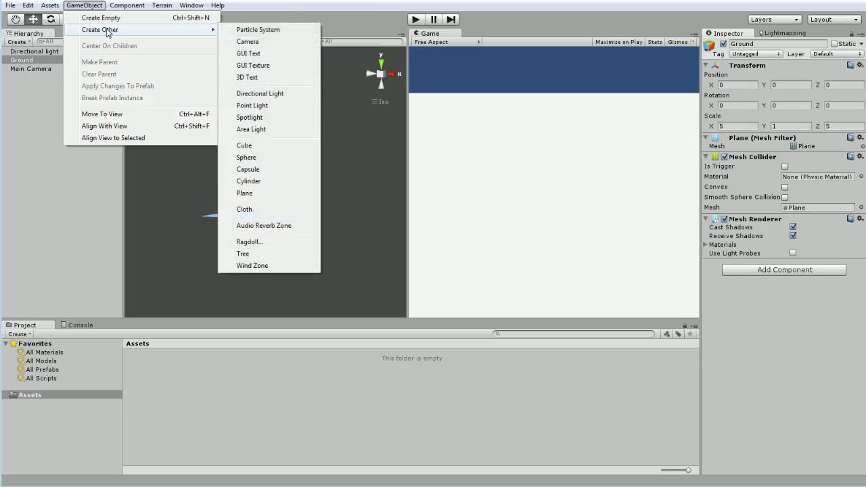
left_click(263, 145)
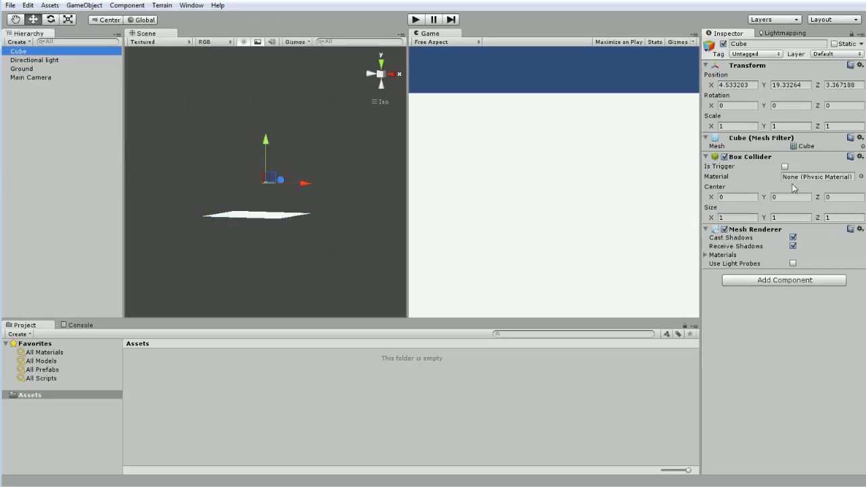
left_click(861, 157)
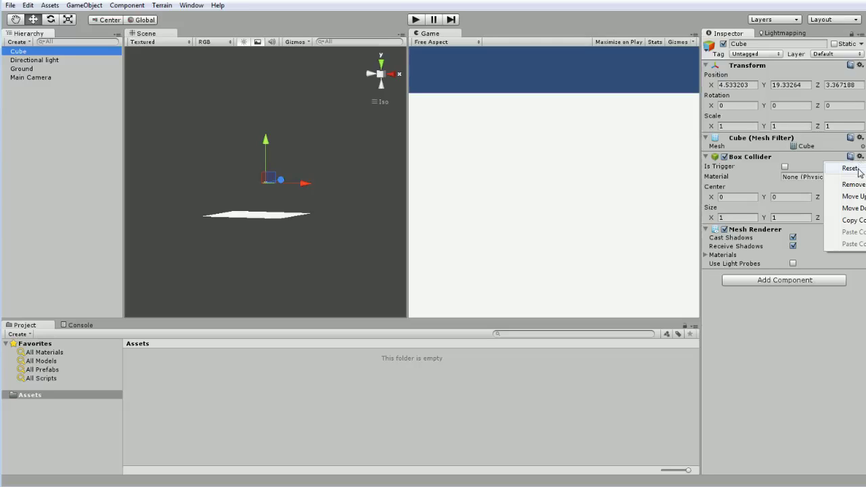
left_click(60, 141)
left_click(34, 52)
key("Delete")
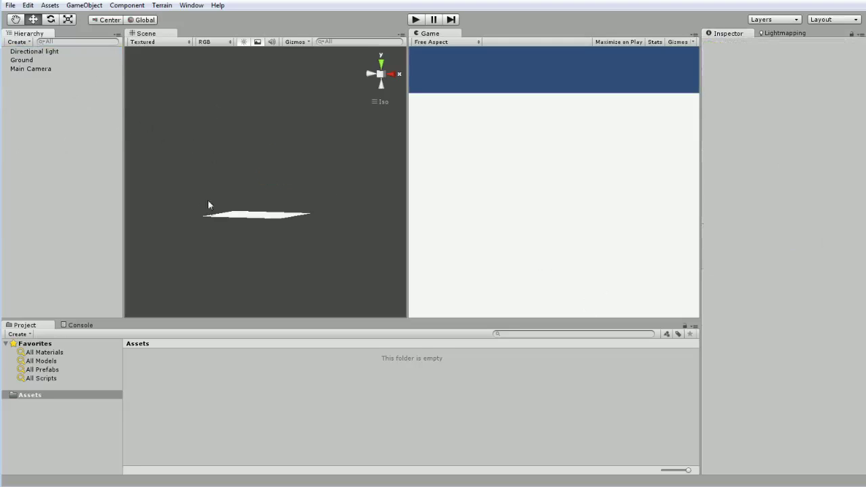
- Select the Ground plane and disable its Mesh Renderer
left_click(245, 213)
left_click_drag(332, 193, 268, 280, "alt")
middle_click_drag(267, 281, 272, 239)
scroll(248, 228, "up", 2)
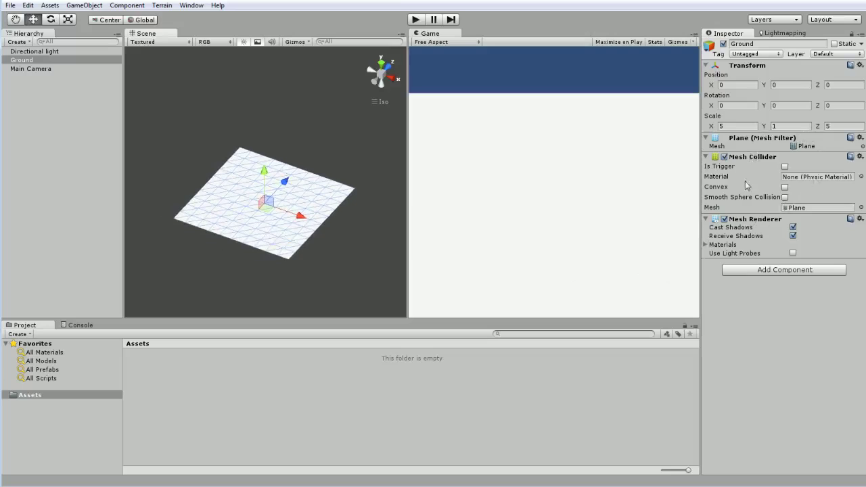
left_click(724, 220)
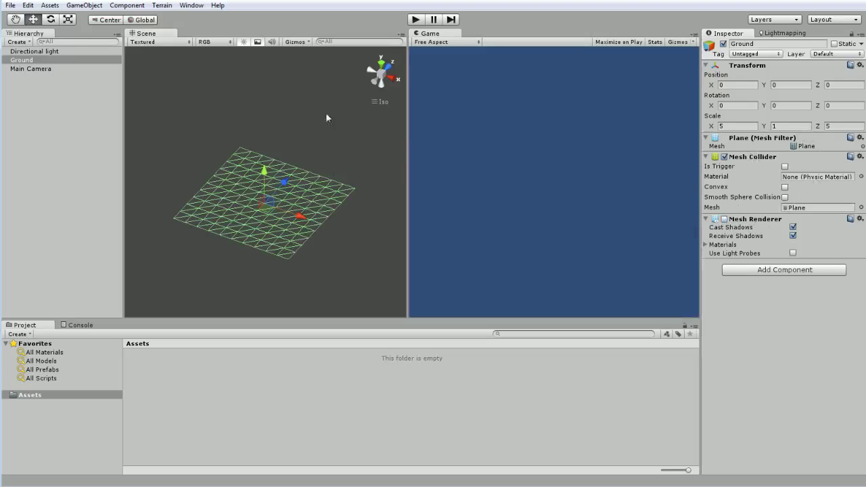
- Select the Directional Light, Main Camera and Ground in turn to compare their components
left_click(364, 150)
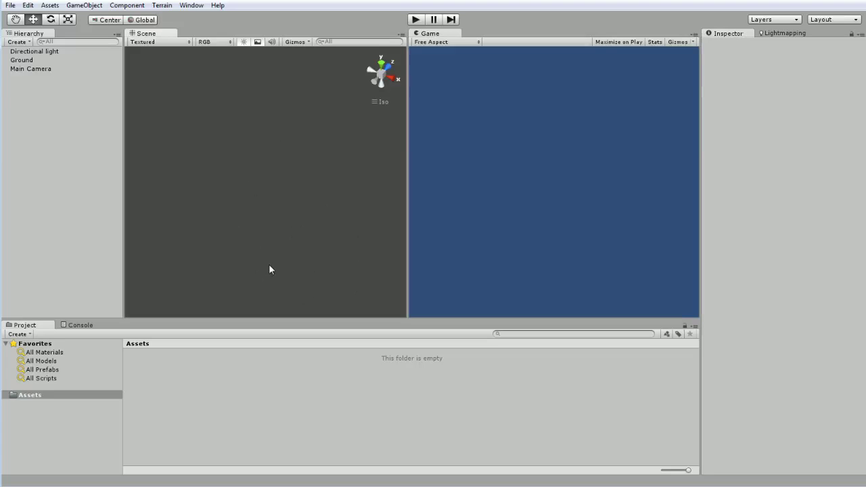
left_click(54, 52)
left_click(39, 69)
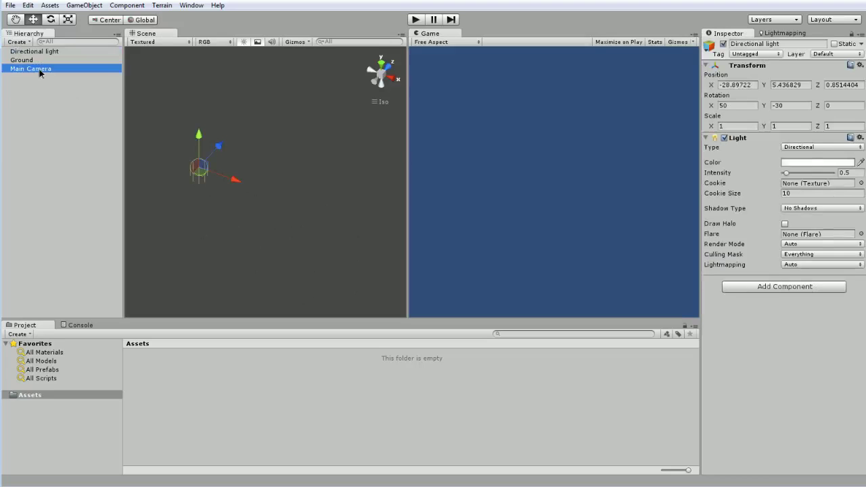
left_click(35, 60)
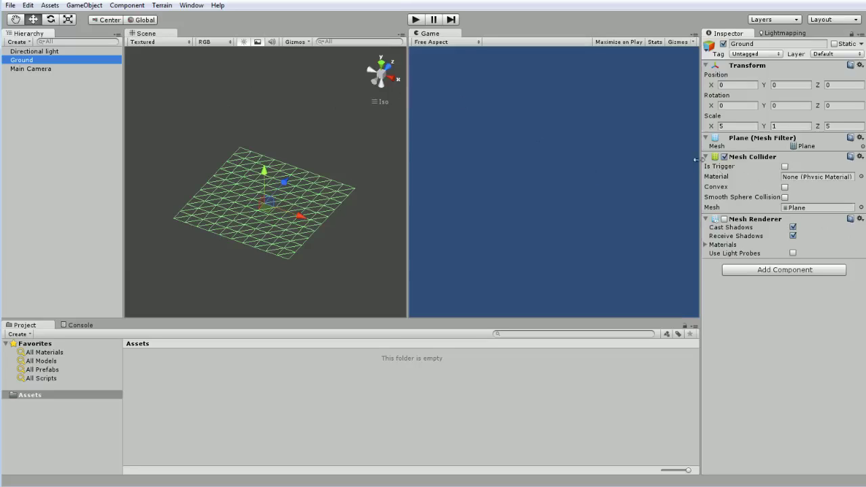
- Disable Ground's Mesh Collider and re-enable its Mesh Renderer
left_click(724, 156)
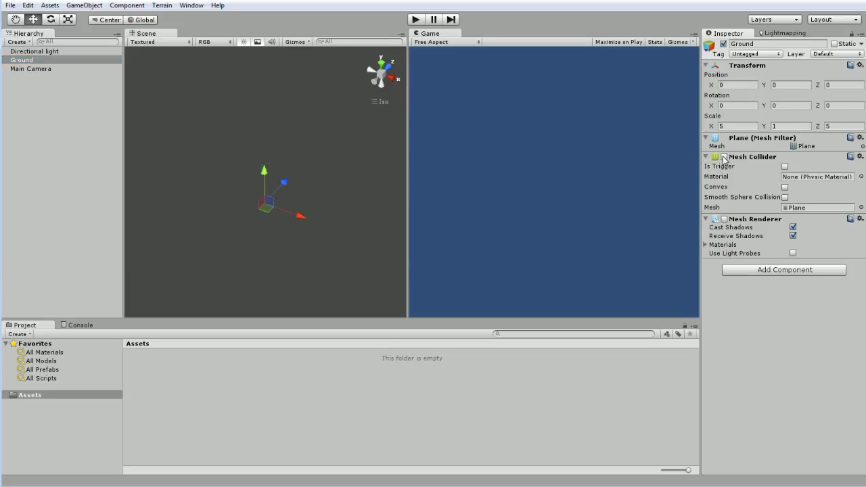
left_click(724, 219)
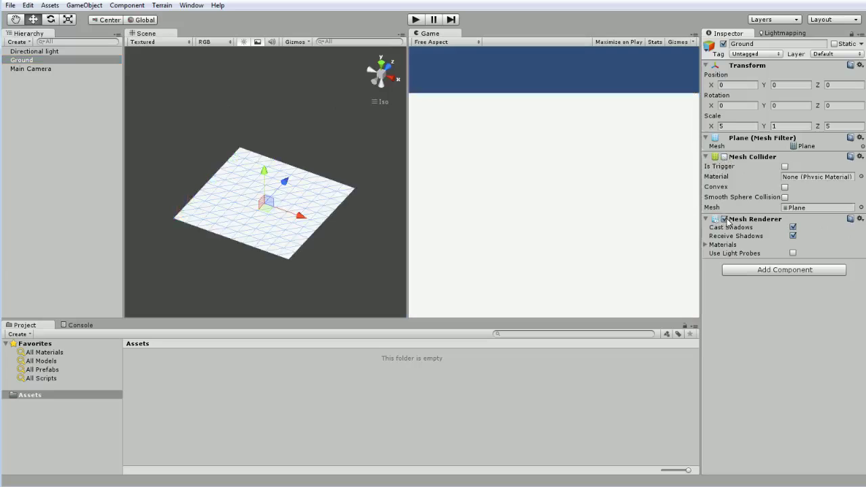
scroll(286, 242, "up", 2)
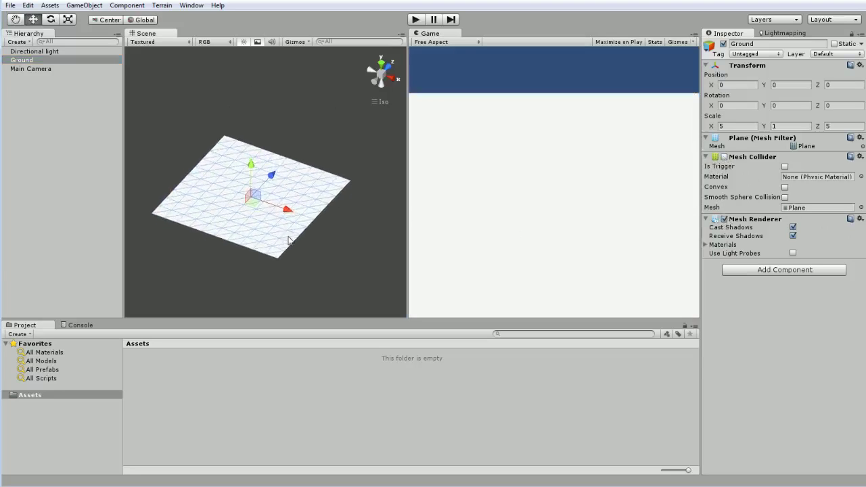
scroll(265, 253, "up", 2)
left_click_drag(263, 268, 283, 218, "alt")
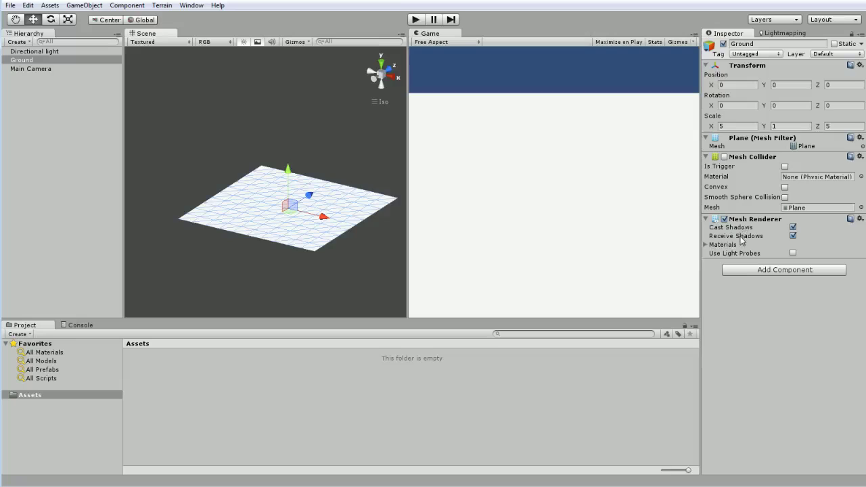
- Expand the Mesh Renderer's Materials foldout to show the plane's material
left_click(707, 246)
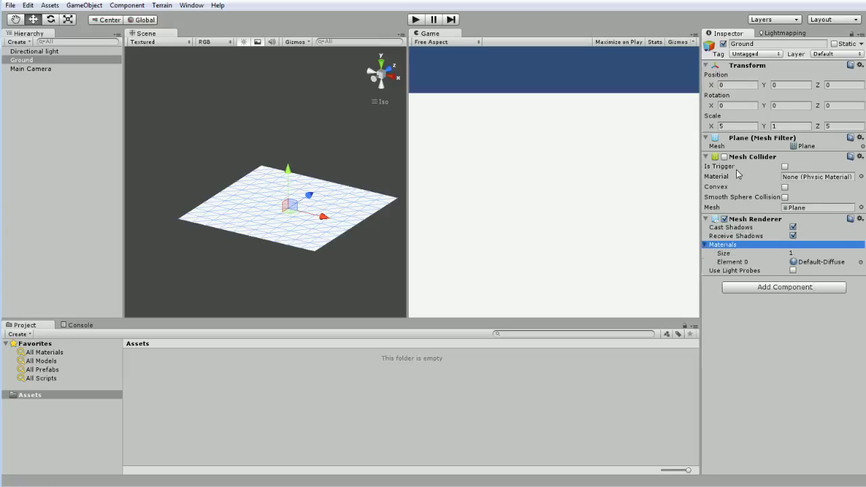
left_click(338, 158)
mouse_move(338, 158)
middle_mouse_down()
mouse_move(337, 136)
mouse_move(324, 166)
middle_mouse_up()
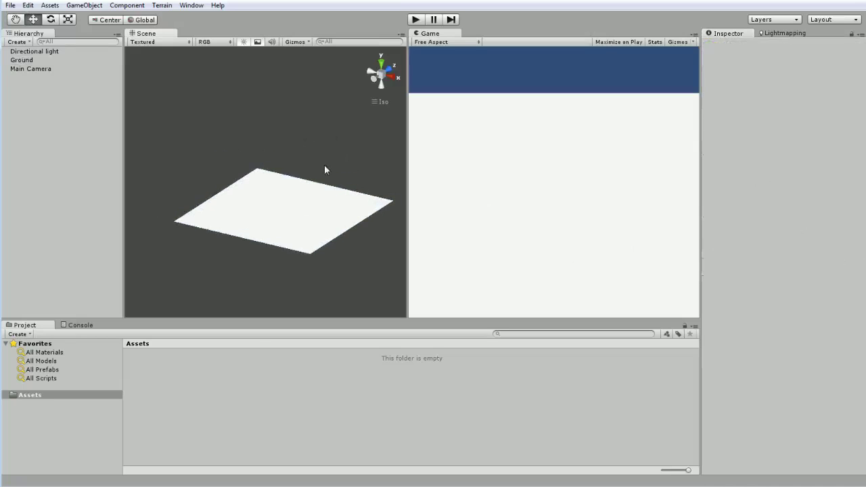
- Select the Ground plane and orbit the scene view around it
left_click(302, 217)
left_click_drag(238, 230, 263, 253, "alt")
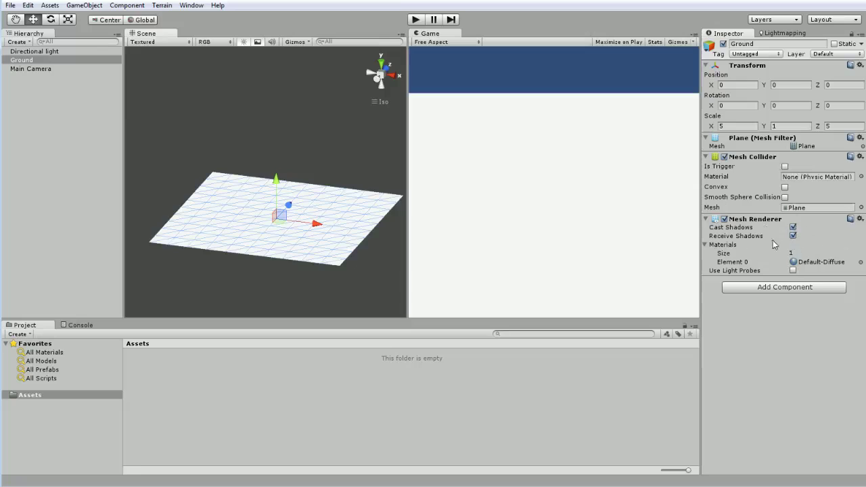
right_click_drag(245, 177, 267, 175)
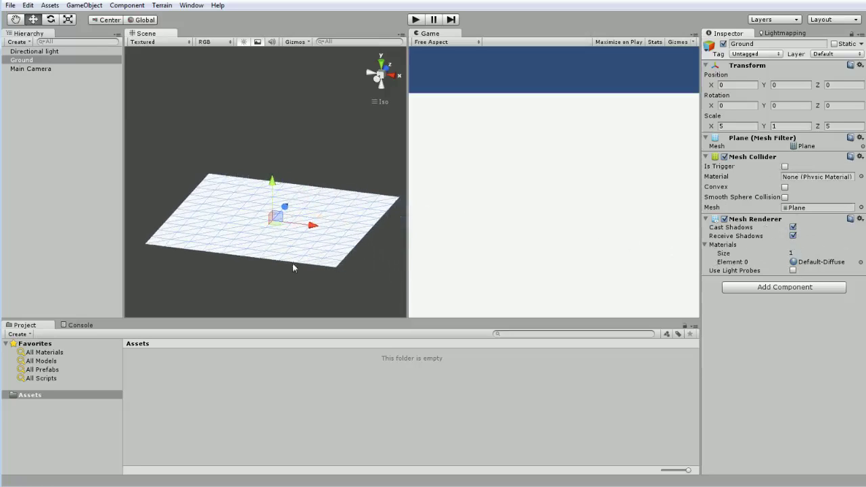